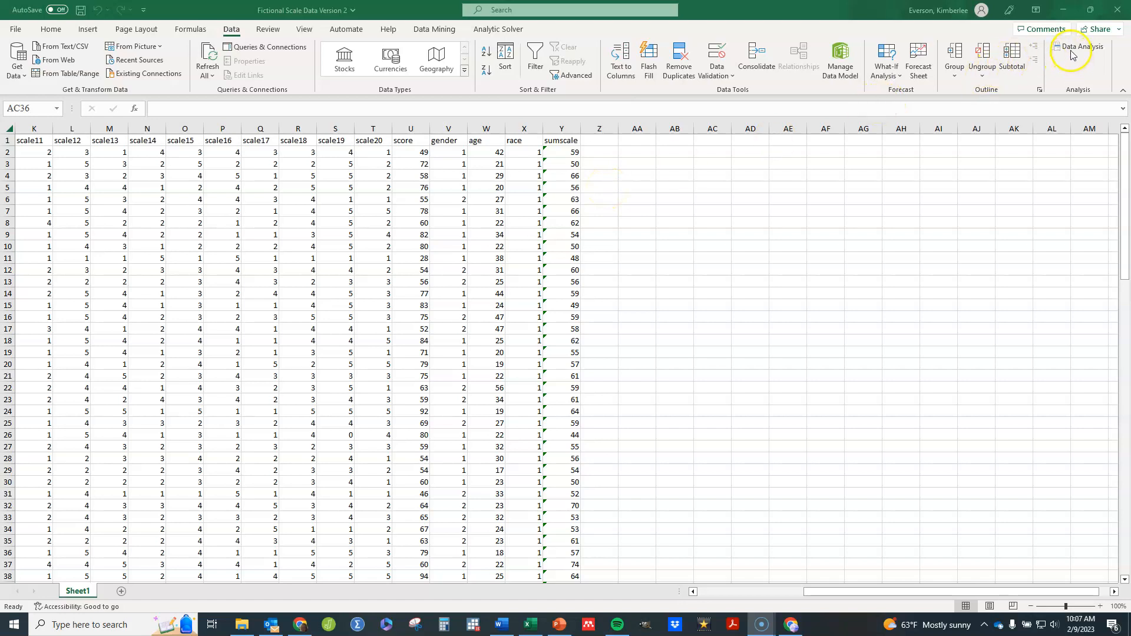
Open the Excel Add-ins manager from the program options and confirm it with Analysis ToolPak and Analysis ToolPak - VBA enabled
left_click(19, 30)
left_click(18, 30)
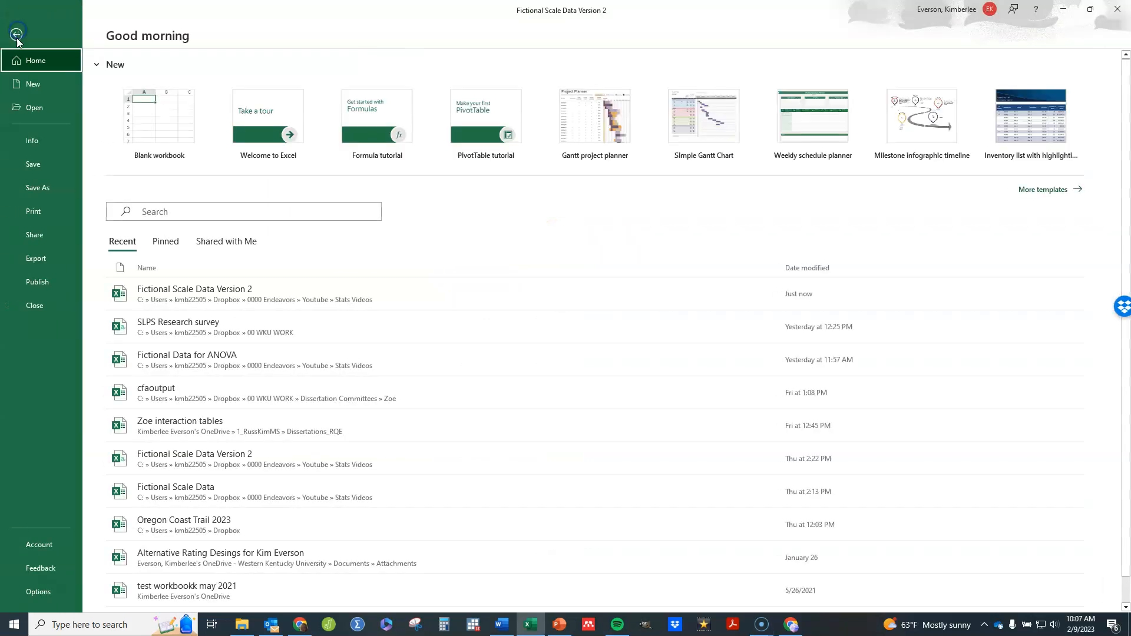
left_click(57, 605)
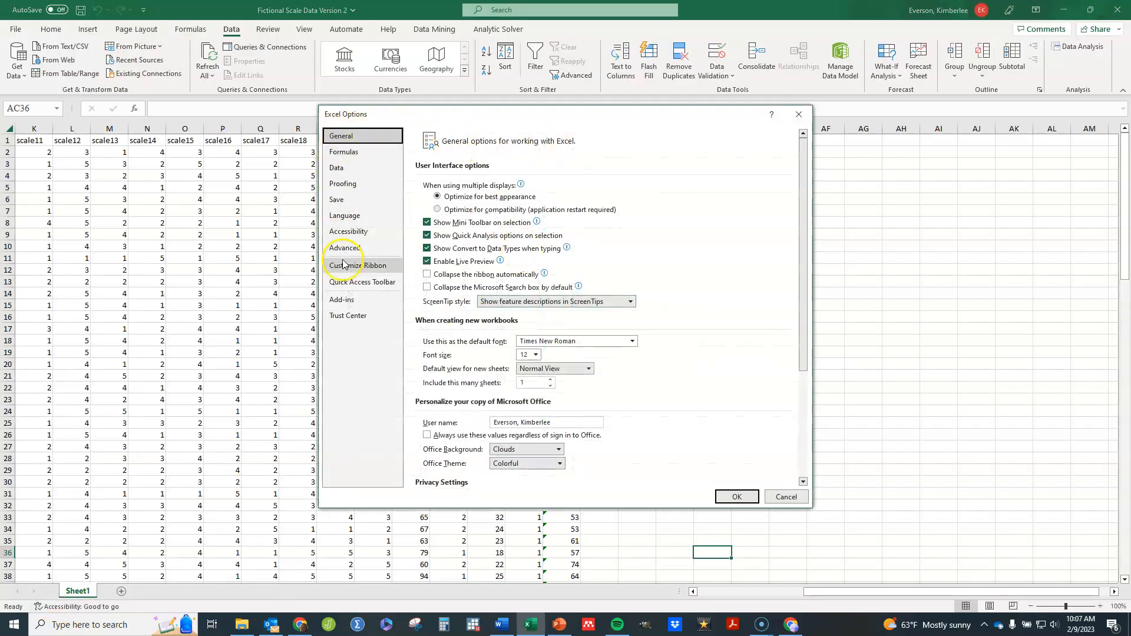
left_click(340, 301)
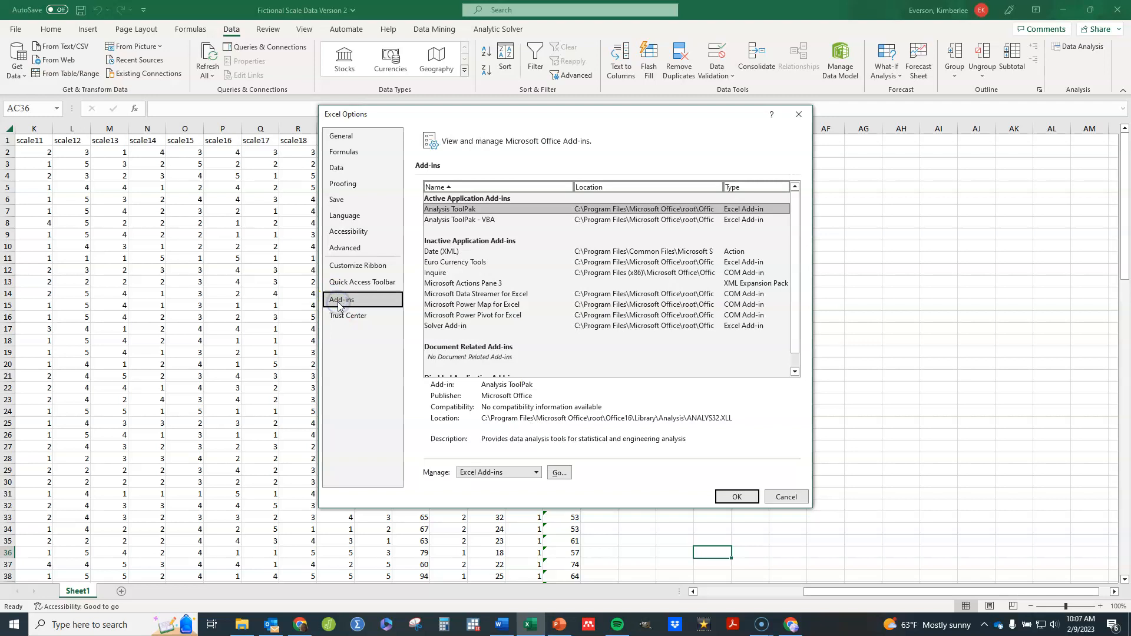
left_click(463, 210)
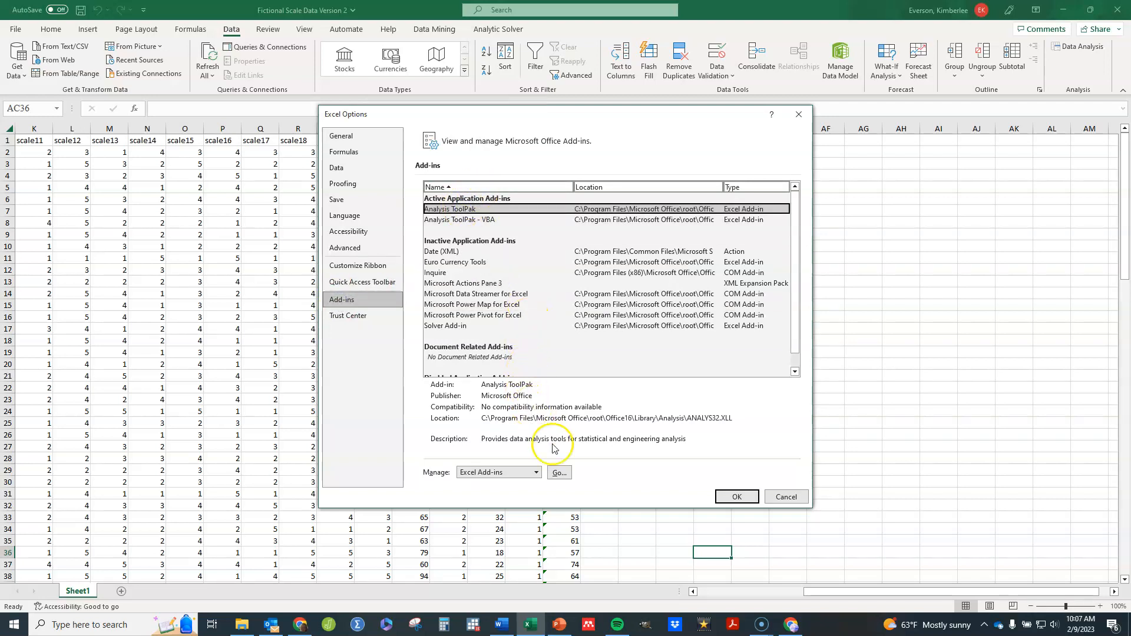
left_click(558, 474)
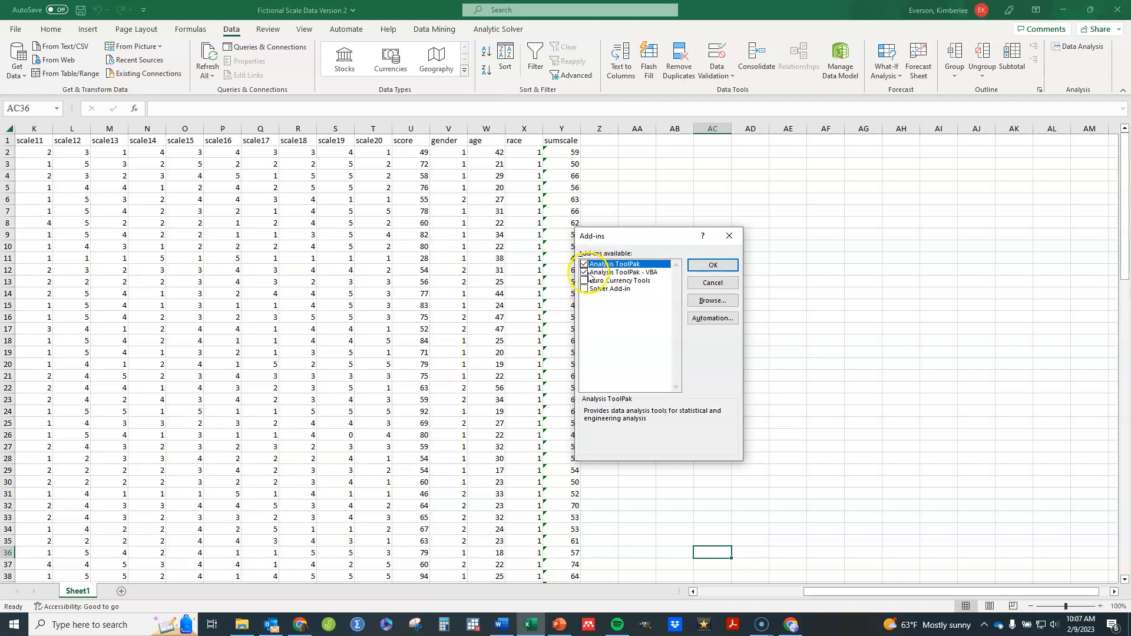
left_click(714, 266)
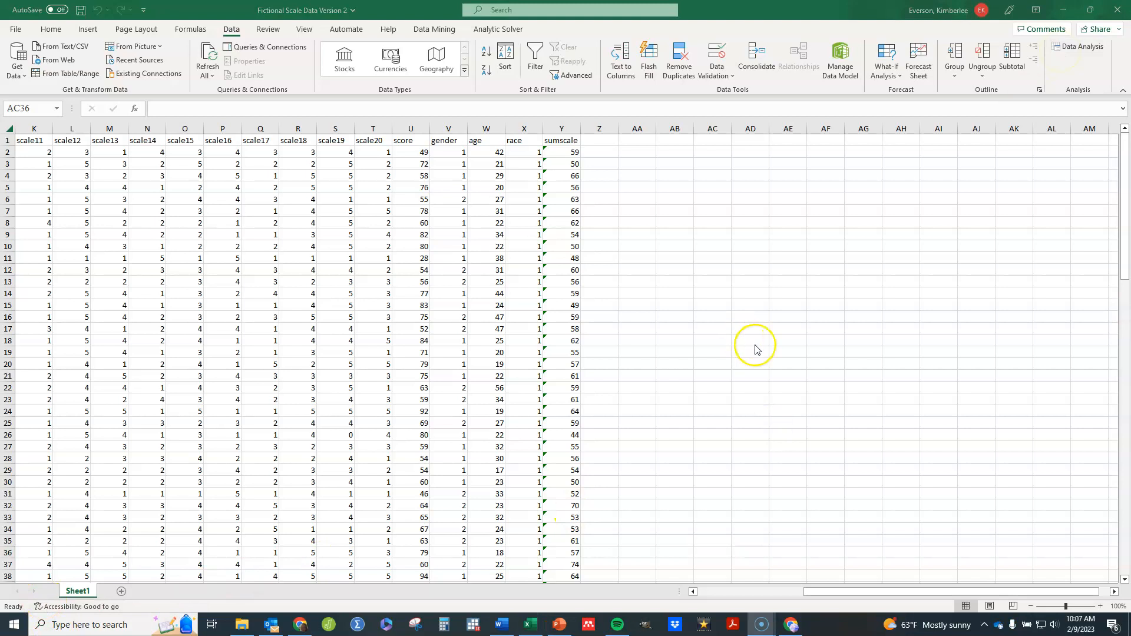
Start the Descriptive Statistics tool from the Data Analysis tools
left_click(1076, 47)
left_click(1077, 47)
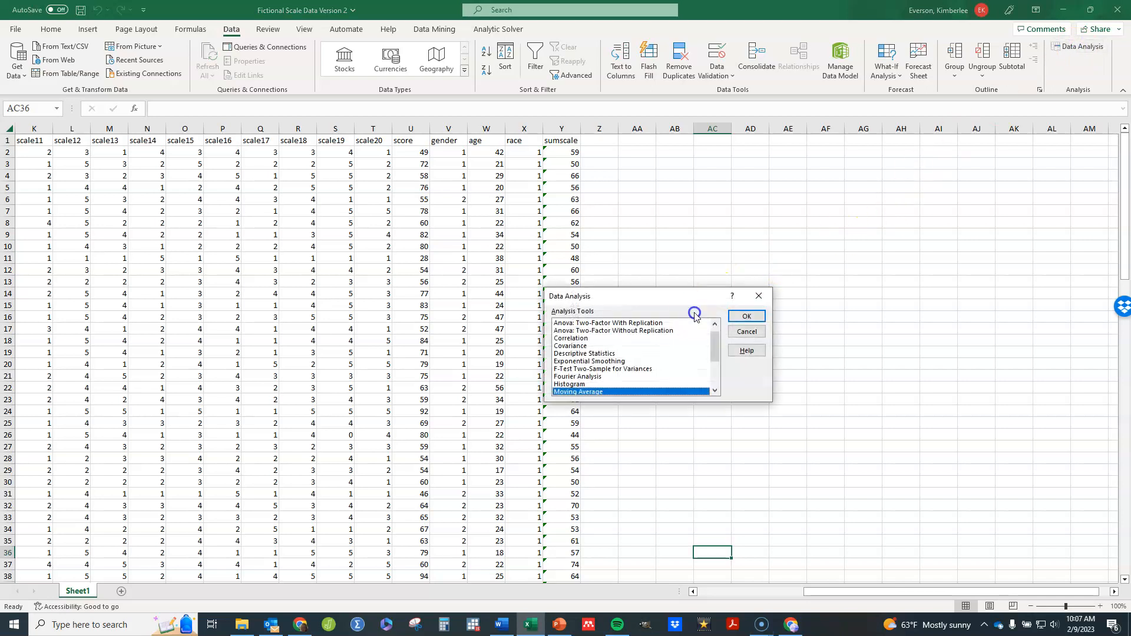
mouse_move(717, 332)
left_mouse_down()
mouse_move(717, 369)
mouse_move(715, 309)
left_mouse_up()
left_click(601, 362)
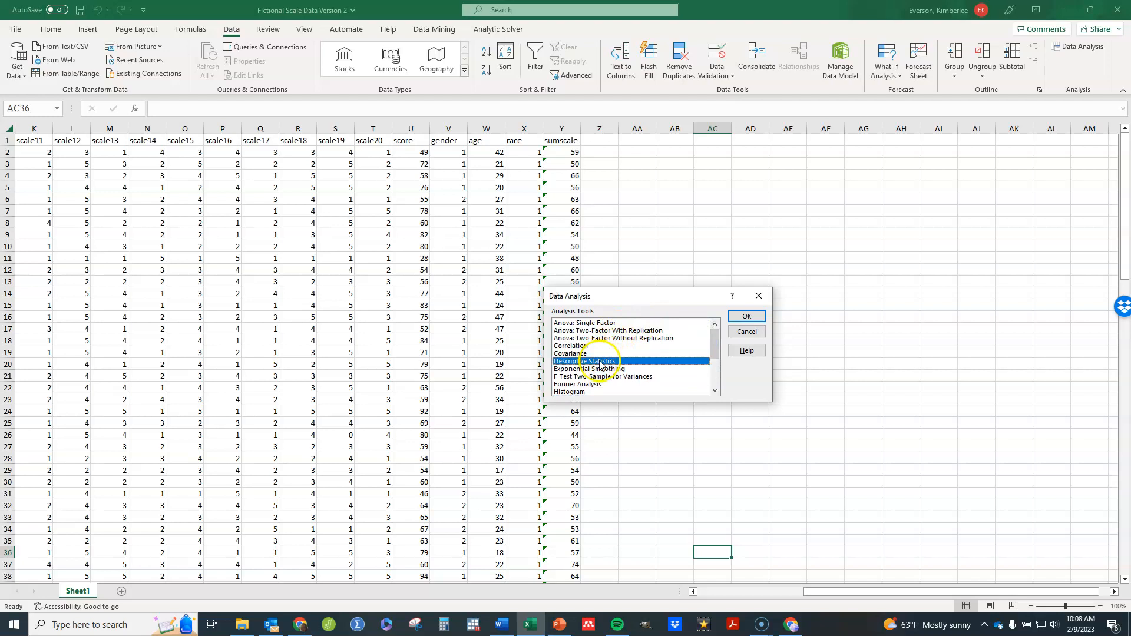
left_click(742, 318)
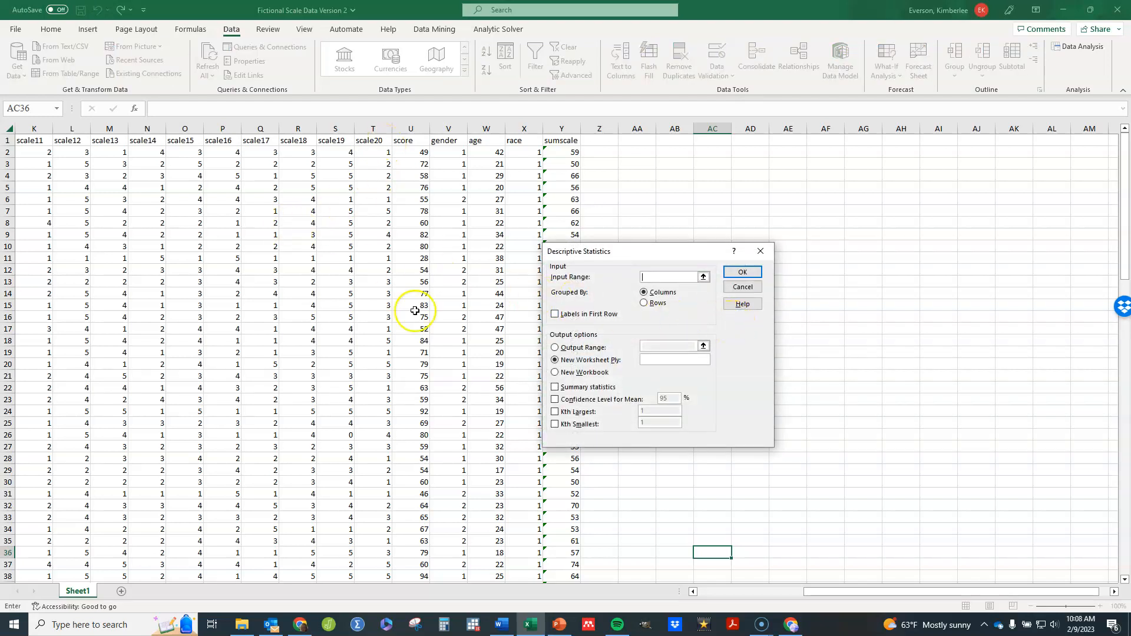
Set the input range to columns A through T, scale1 to scale20, with labels in the first row
left_click_drag(813, 591, 683, 601)
left_click_drag(30, 129, 746, 139)
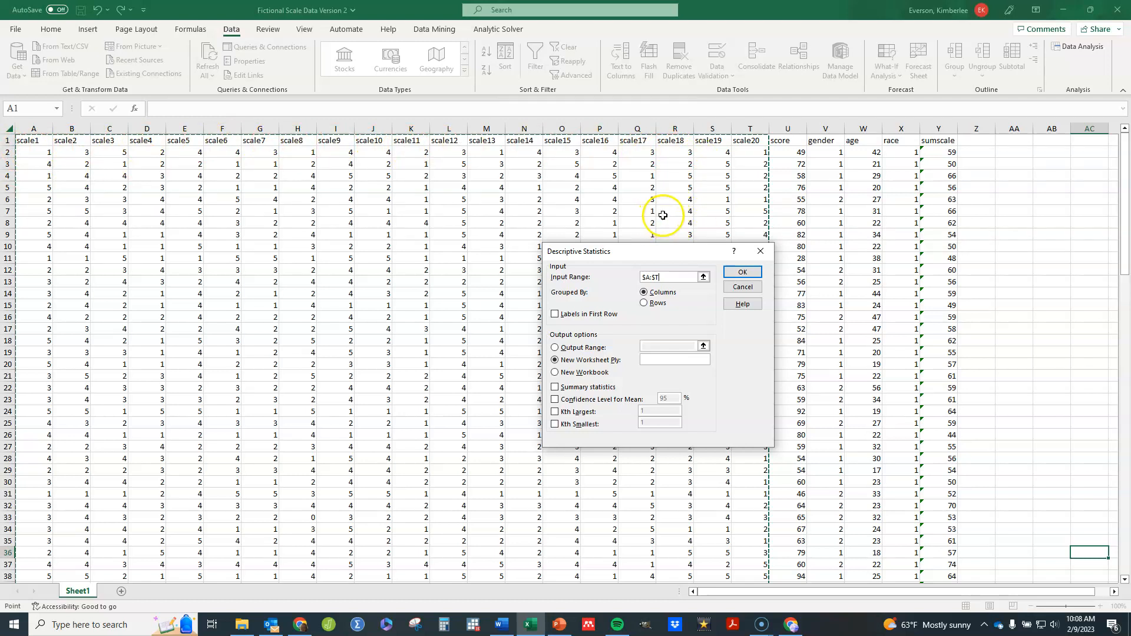
left_click(556, 316)
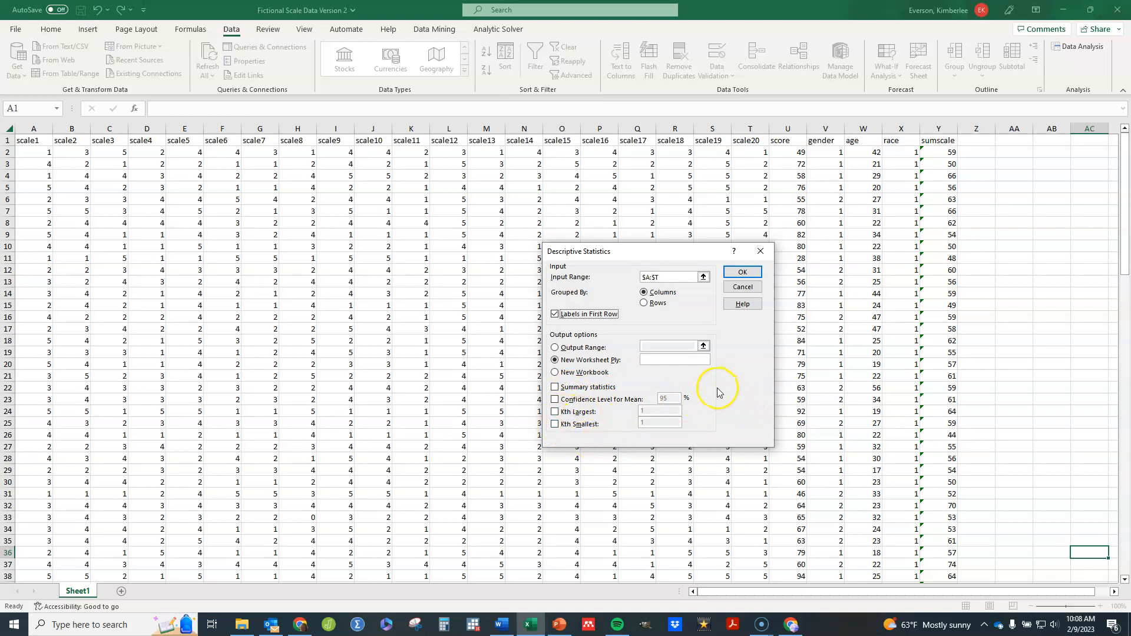
Include summary statistics and a 95% confidence level for the mean, and generate the output on a new worksheet
left_click(554, 387)
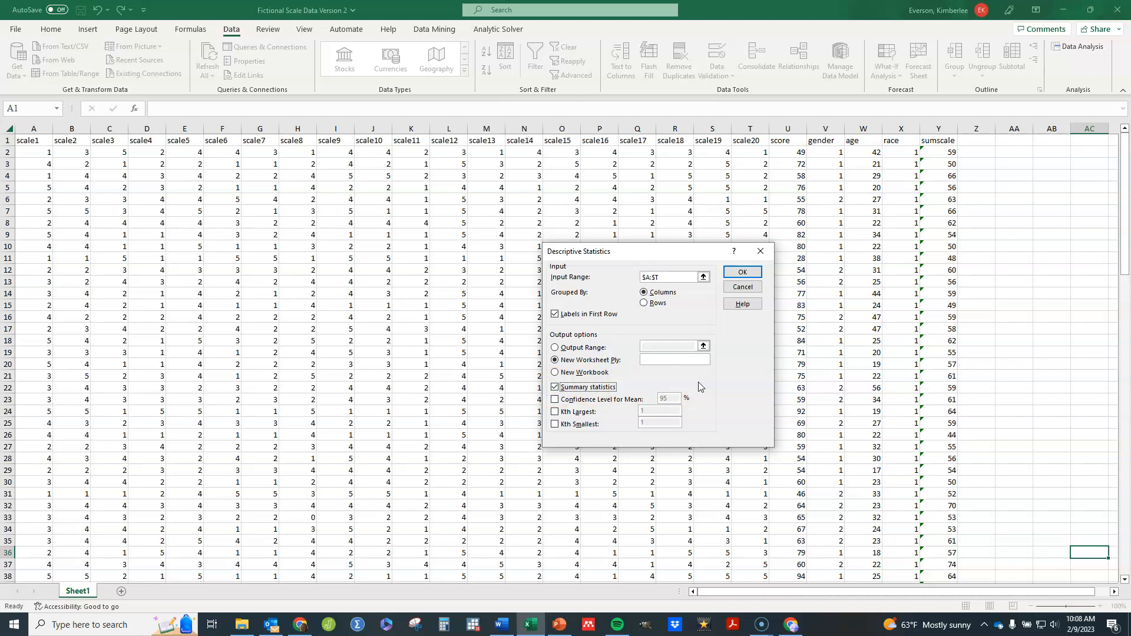
left_click(555, 401)
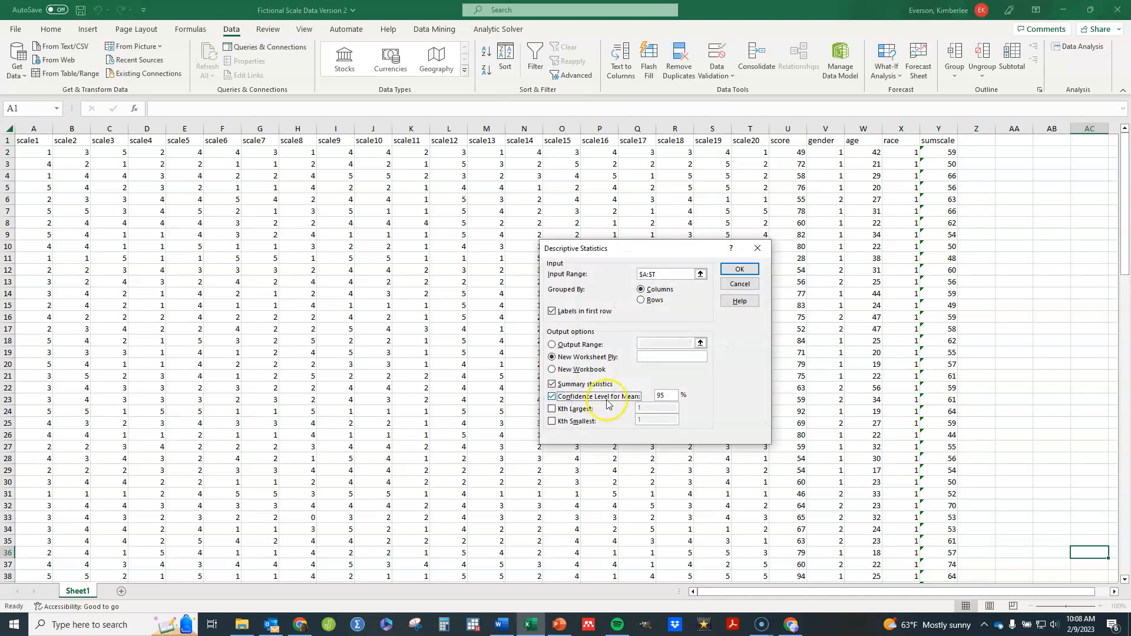
left_click(707, 400)
left_click(552, 346)
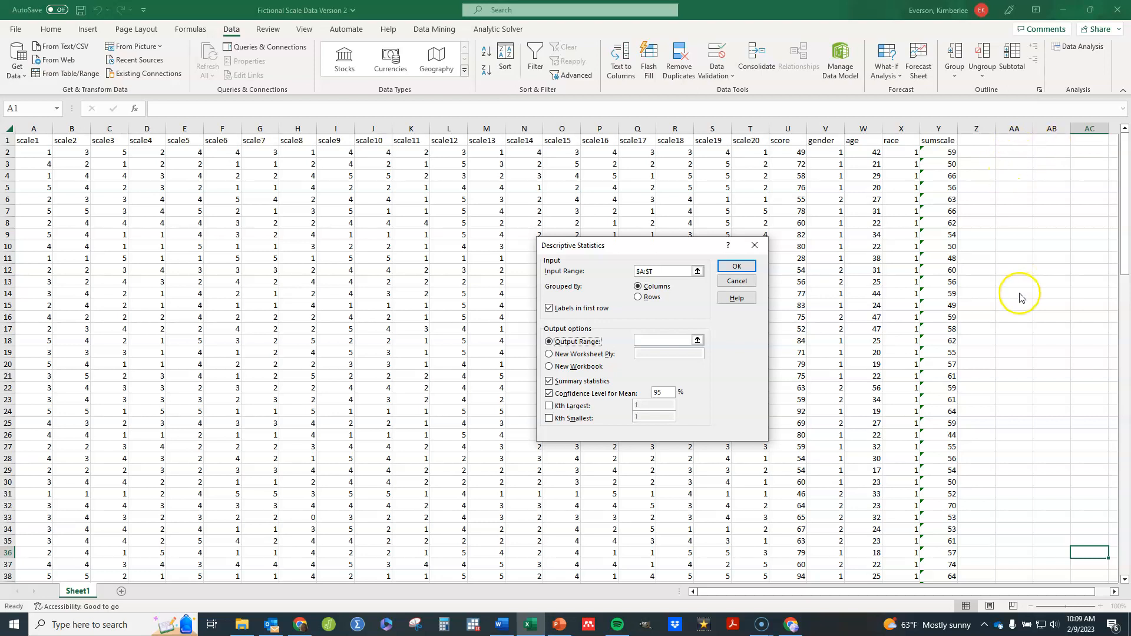
left_click(552, 354)
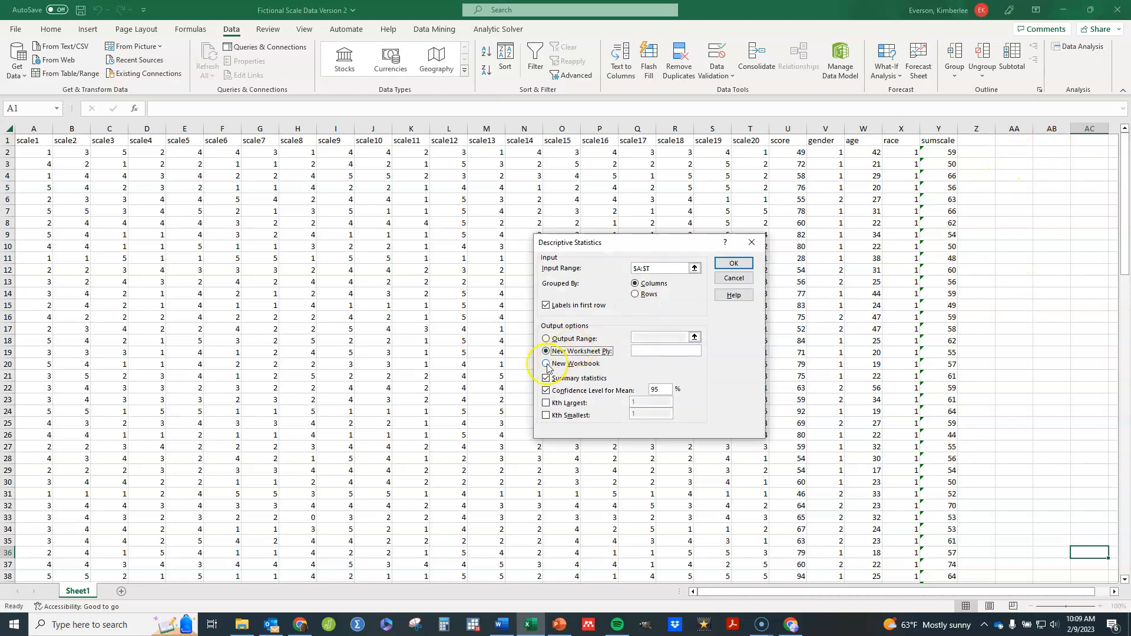
left_click(741, 266)
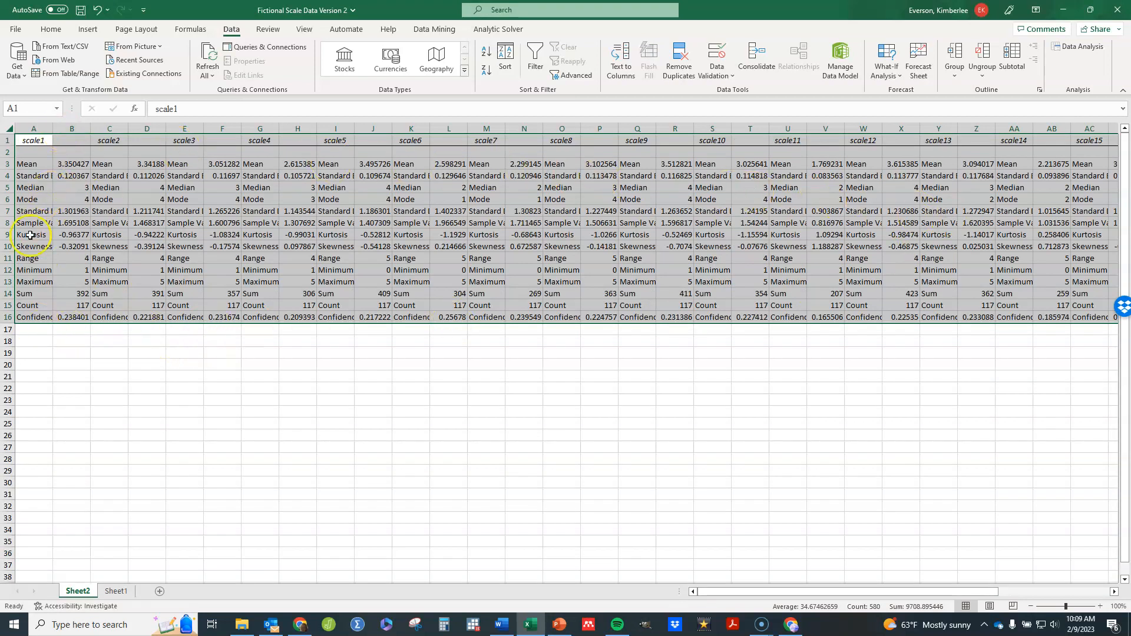
Widen columns A and B of the output sheet so the scale1 labels and values are readable
left_click(83, 388)
left_click_drag(36, 126, 141, 133)
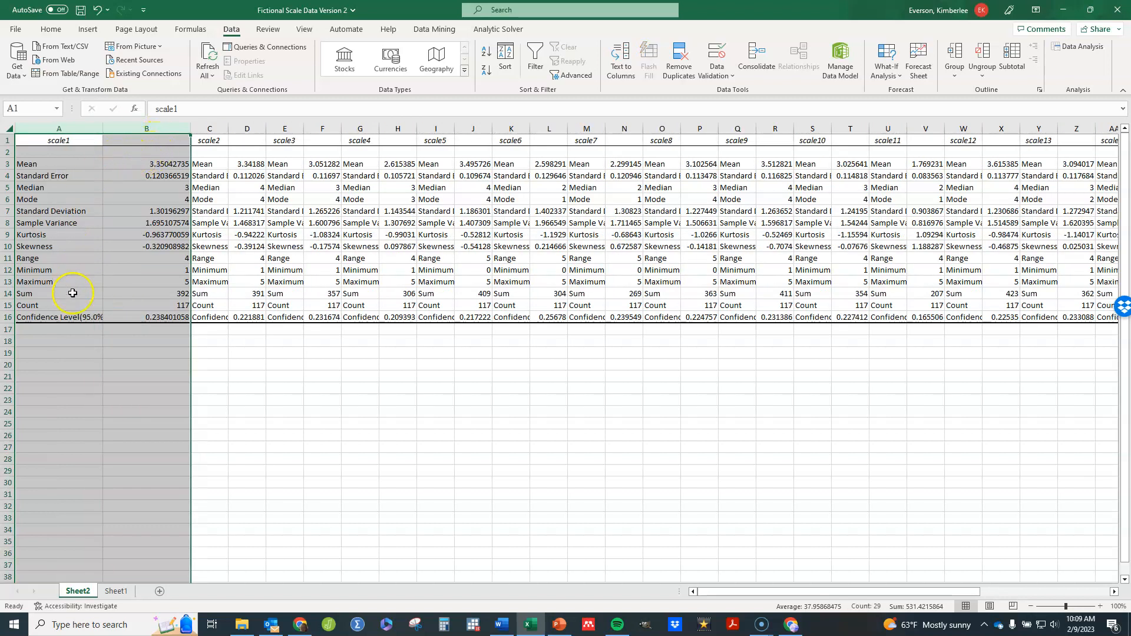
left_click(235, 399)
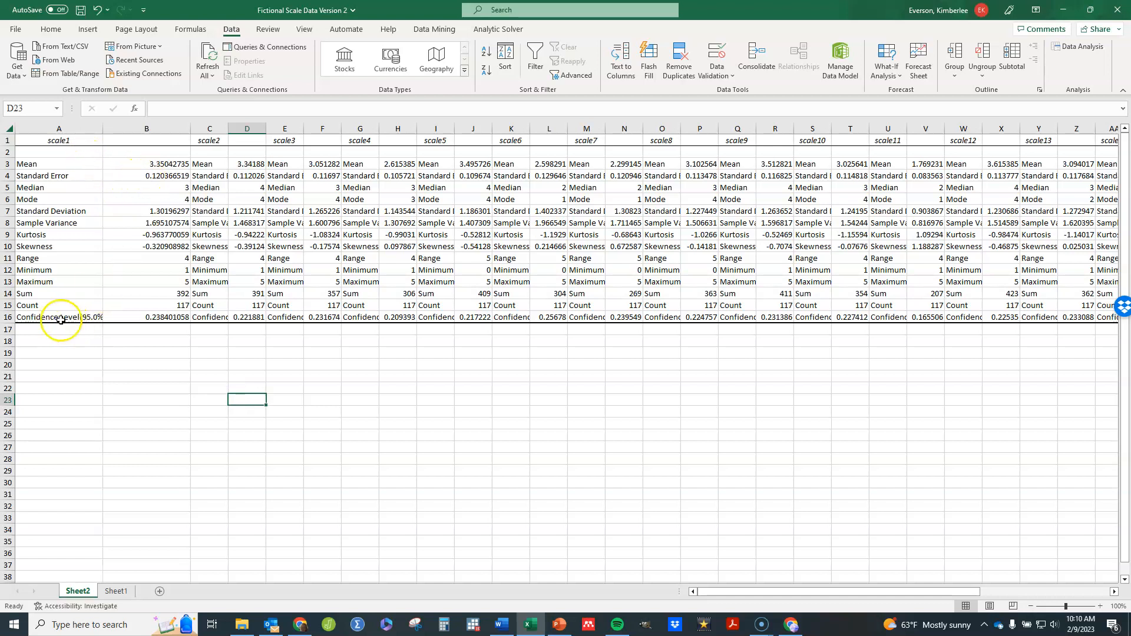
Examine the 95% confidence level and the standard error reported for scale1
left_click(125, 316)
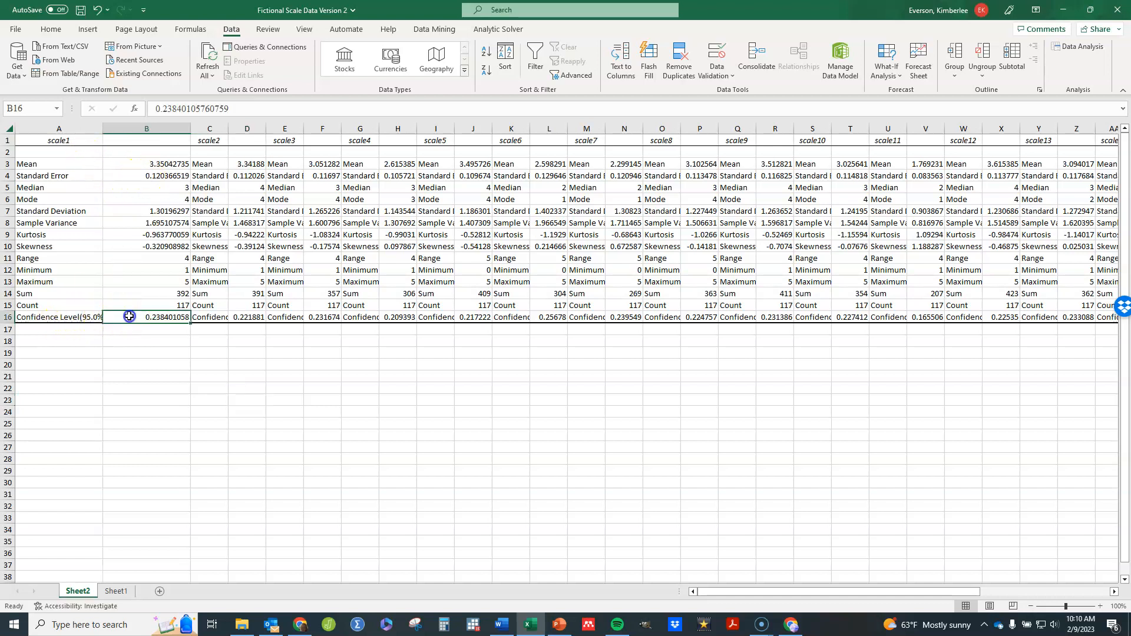
left_click(92, 317)
left_click(124, 316)
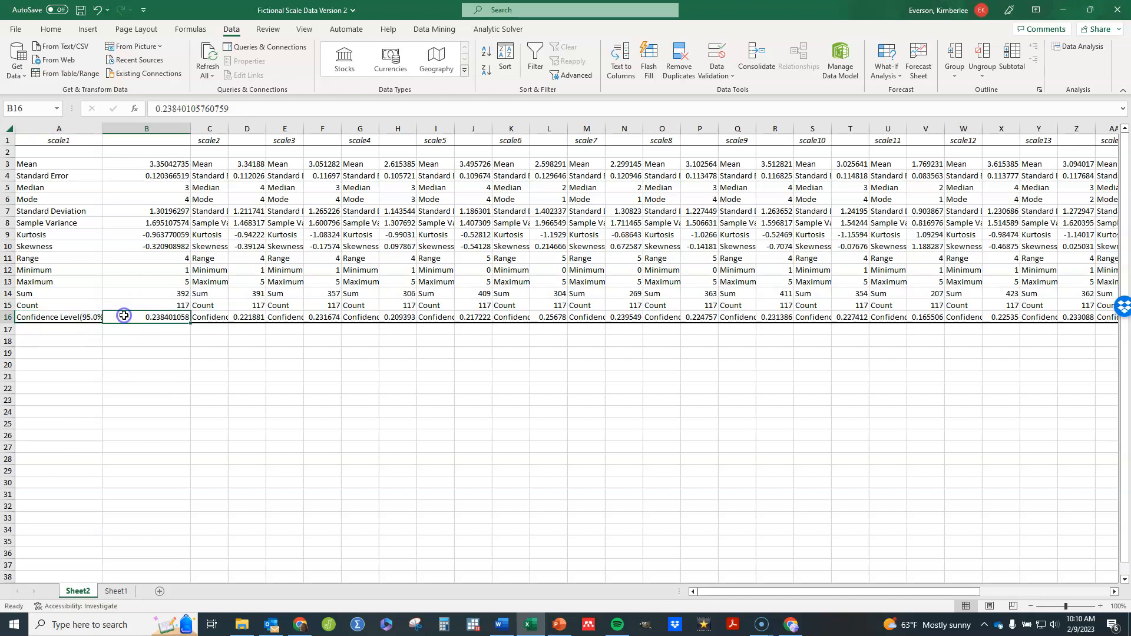
left_click(89, 319)
left_click(125, 319)
left_click(154, 178)
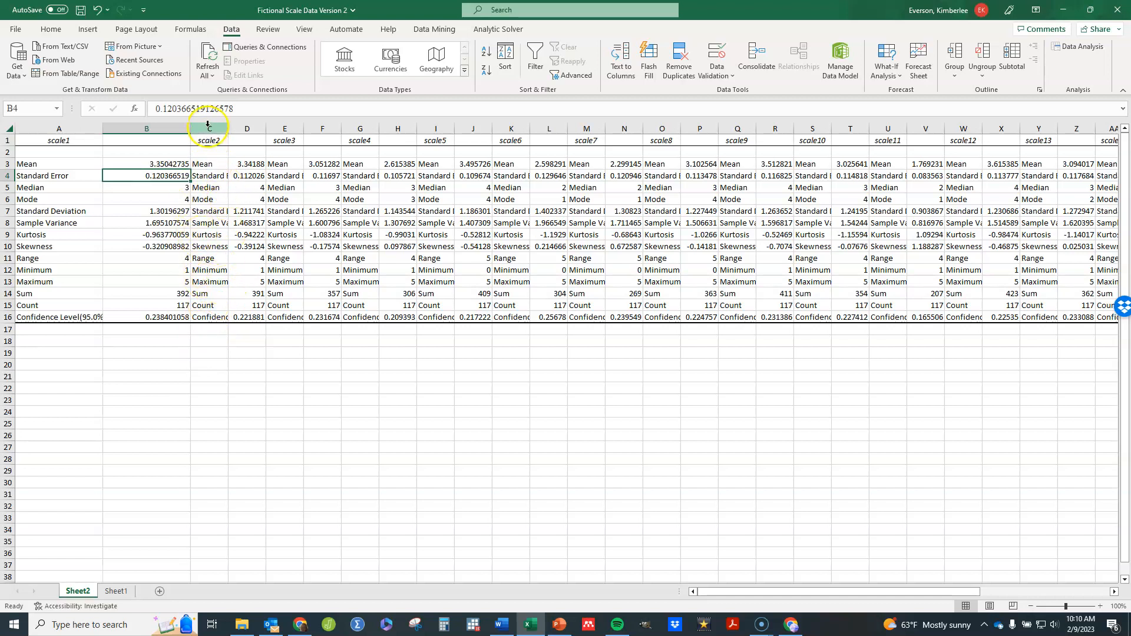
Select column C, which repeats the statistic labels under scale2
left_click(207, 125)
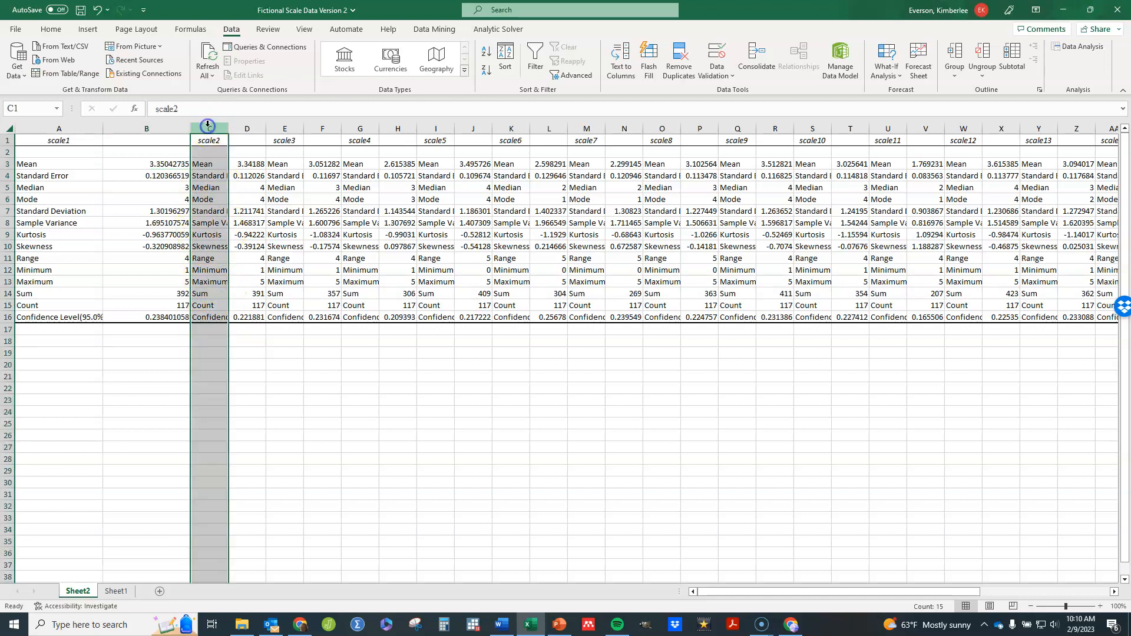
left_click(291, 125)
left_click(209, 128)
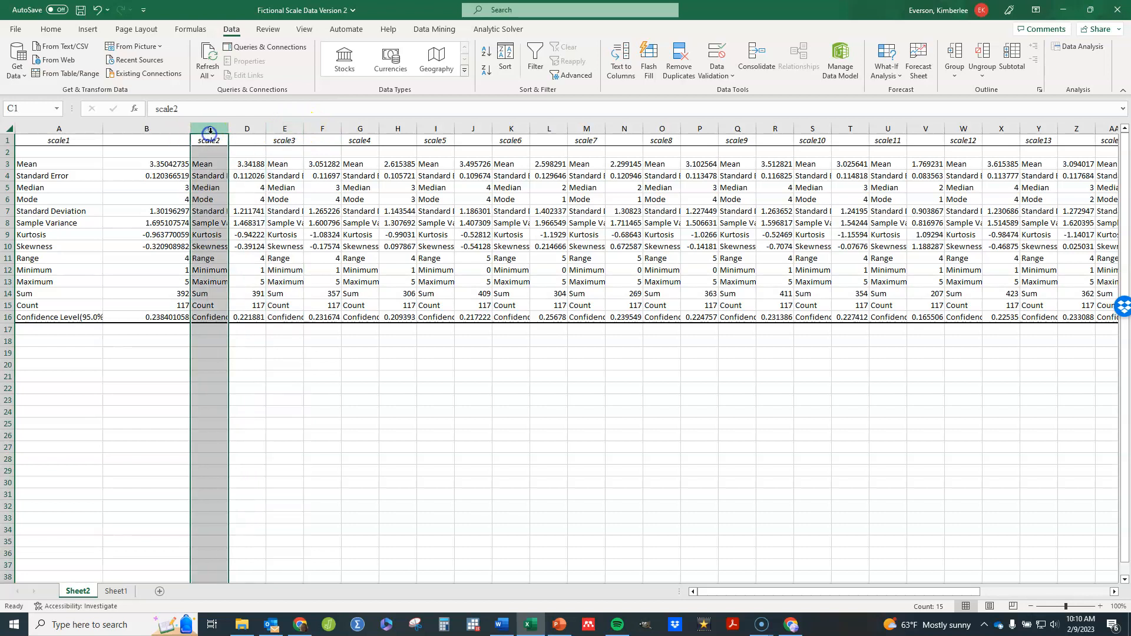